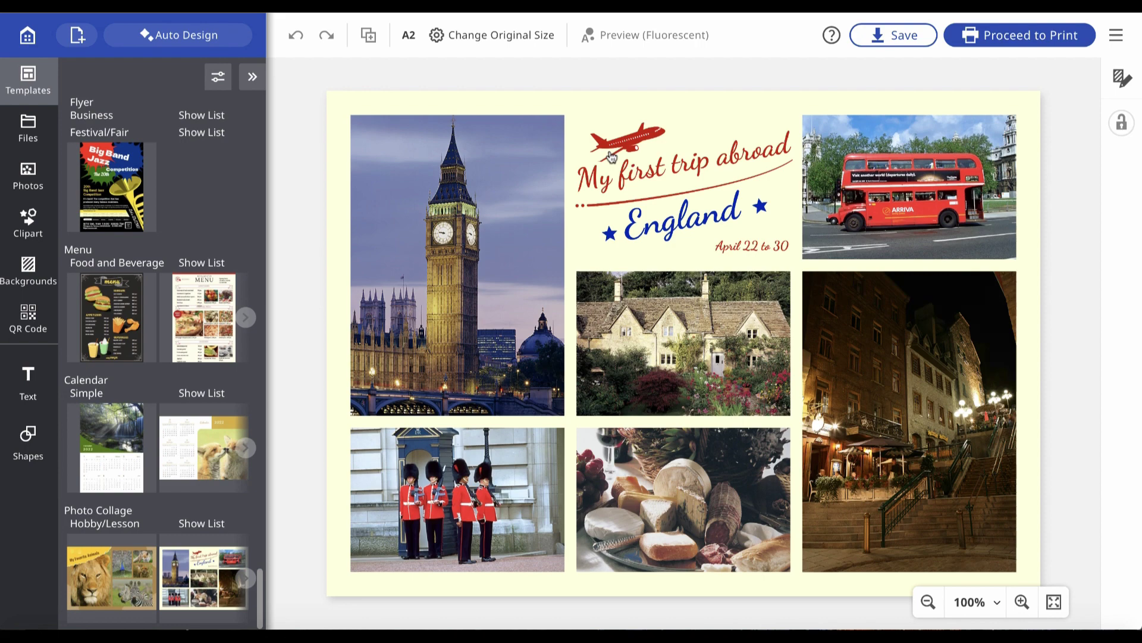
# Step: Open the Photos library and check the Pixabay, Unsplash and Pexels sources, keeping Pixabay
pyautogui.click(27, 175)
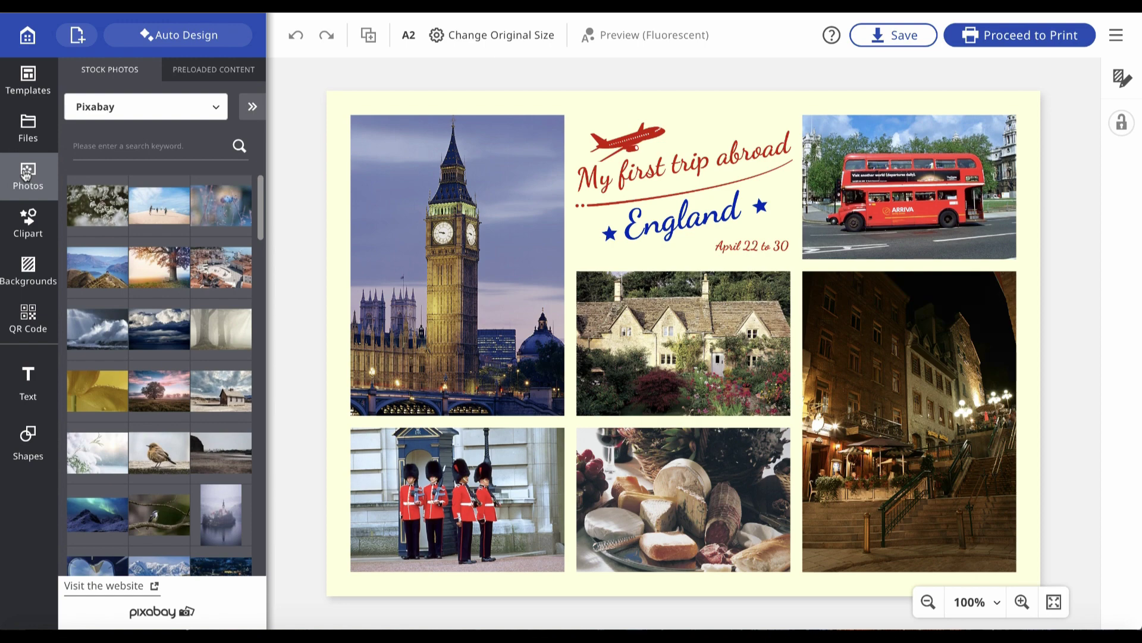
pyautogui.click(215, 107)
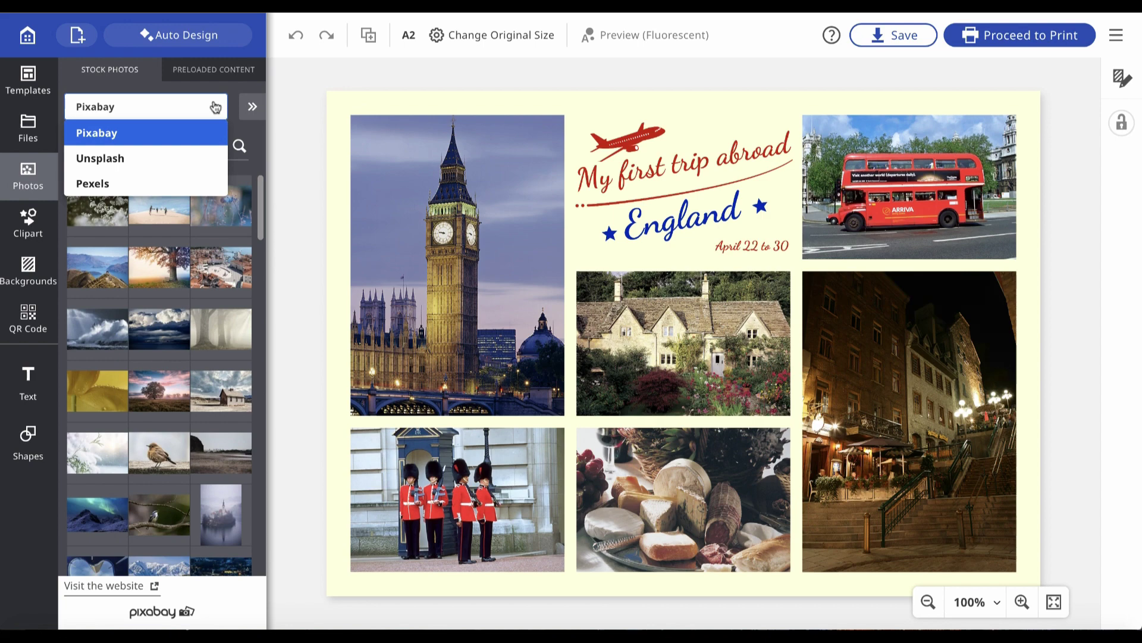
pyautogui.click(215, 107)
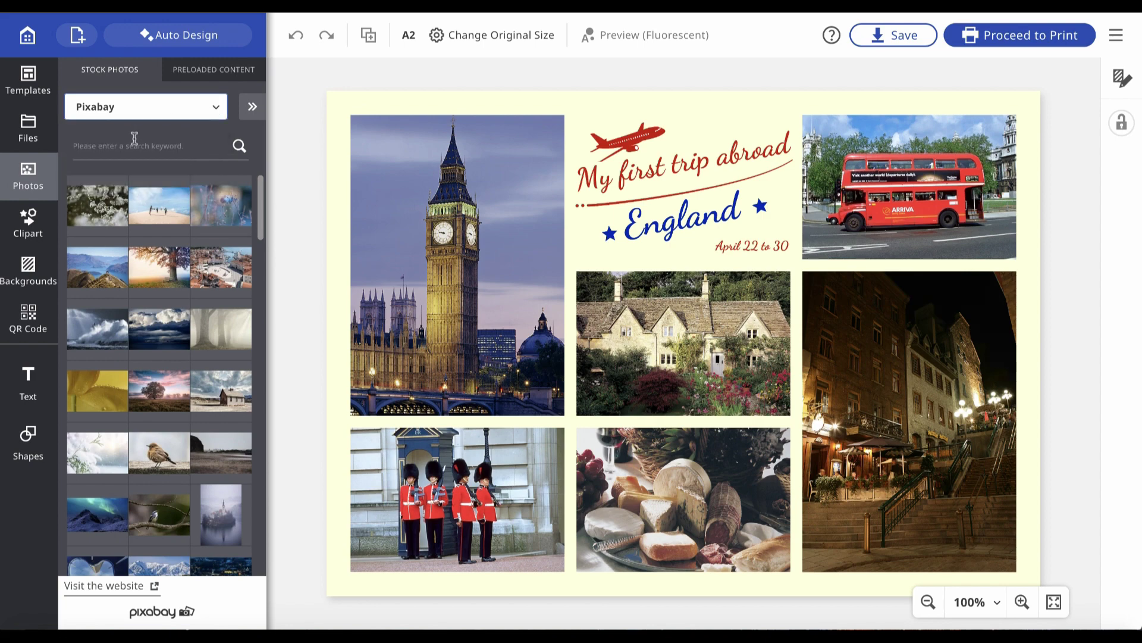
# Step: Search the Pixabay stock photos for the keyword 'travel'
pyautogui.click(135, 143)
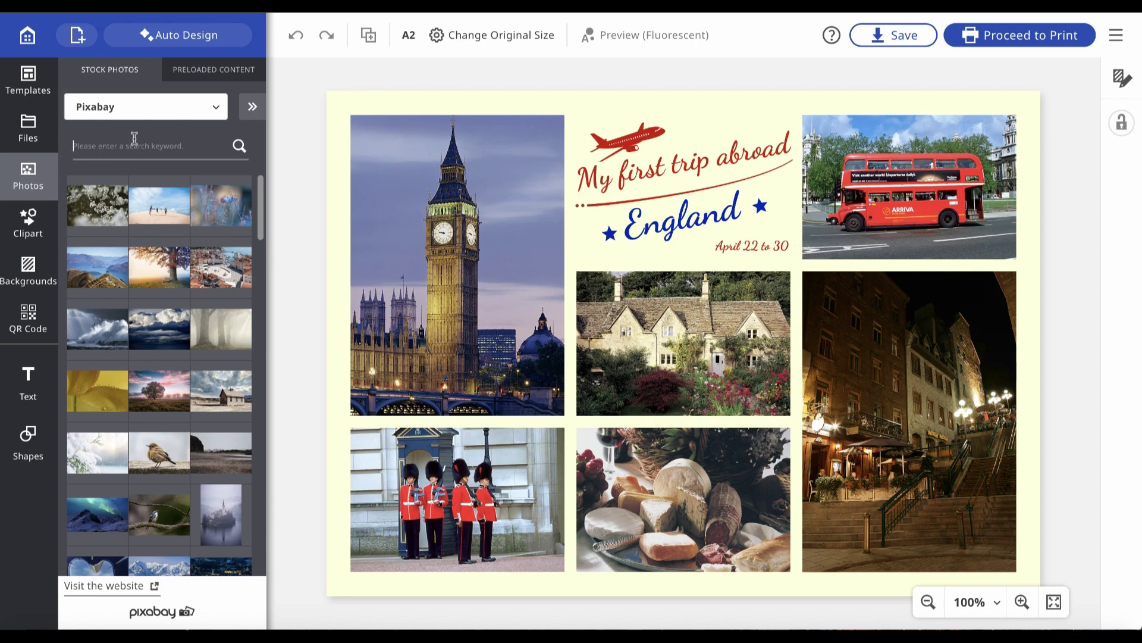
pyautogui.write('trav')
pyautogui.write('el')
pyautogui.click(240, 147)
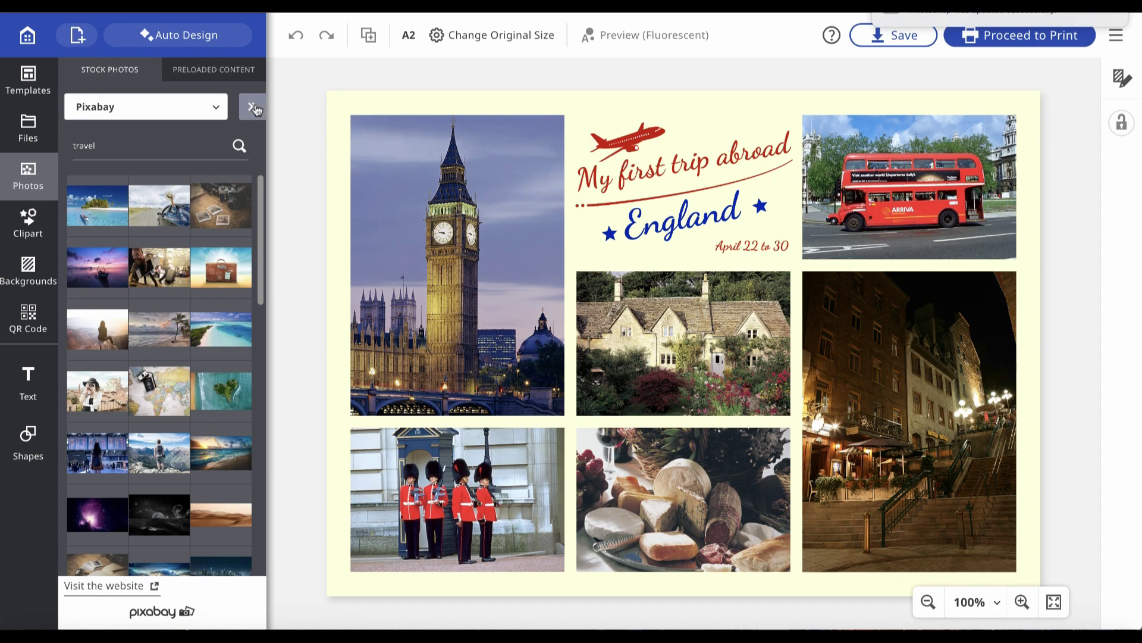
pyautogui.click(255, 109)
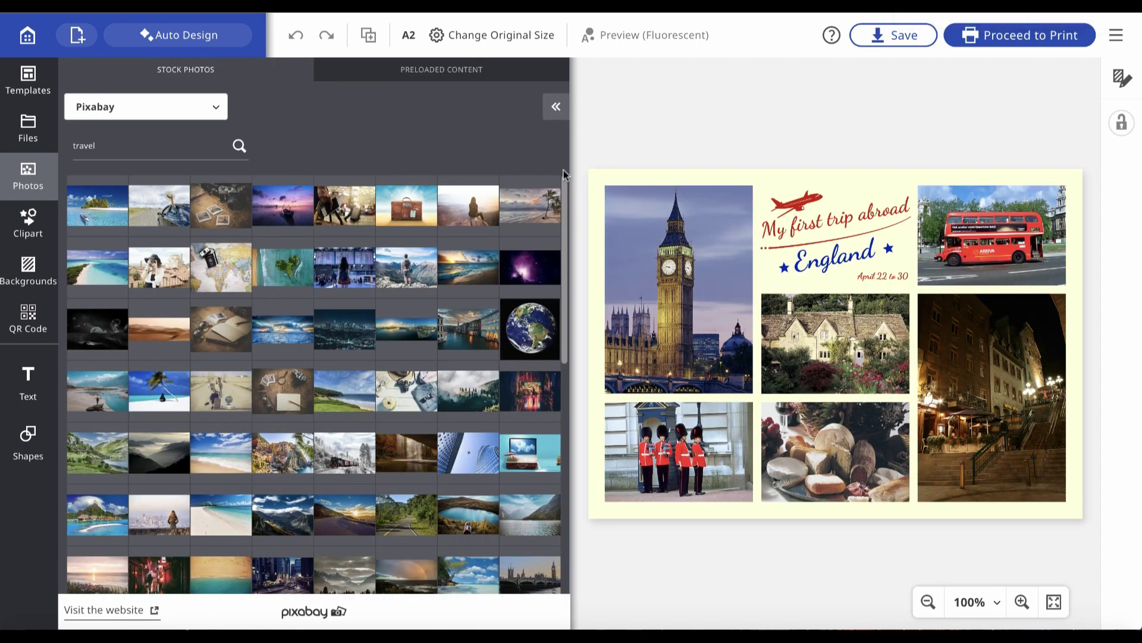
pyautogui.moveTo(565, 196); pyautogui.dragTo(562, 374)
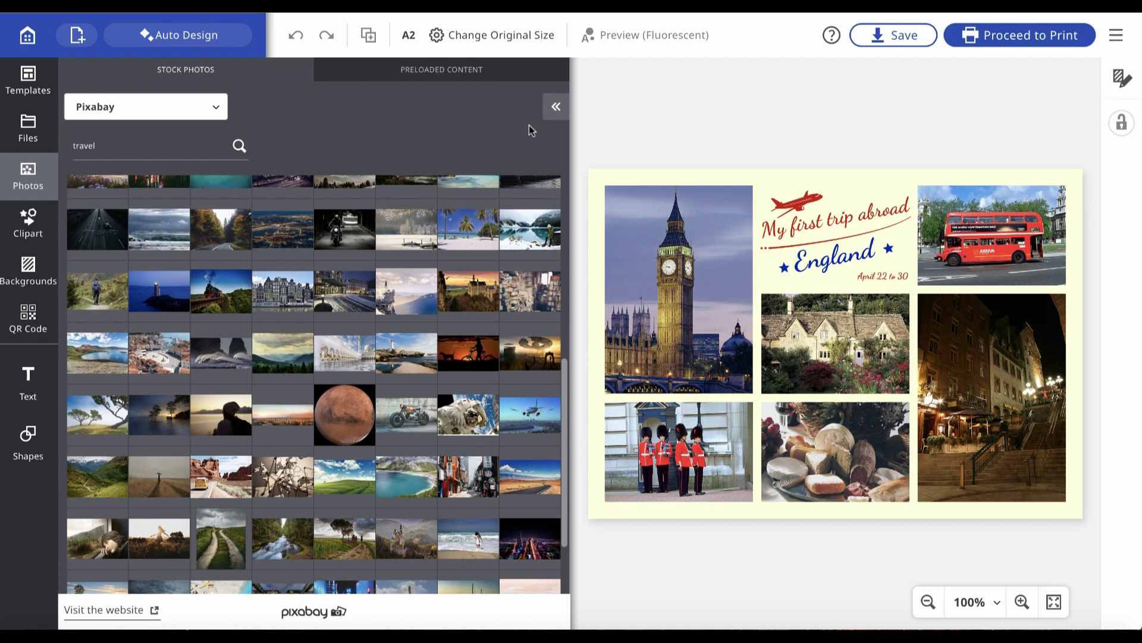
pyautogui.click(554, 108)
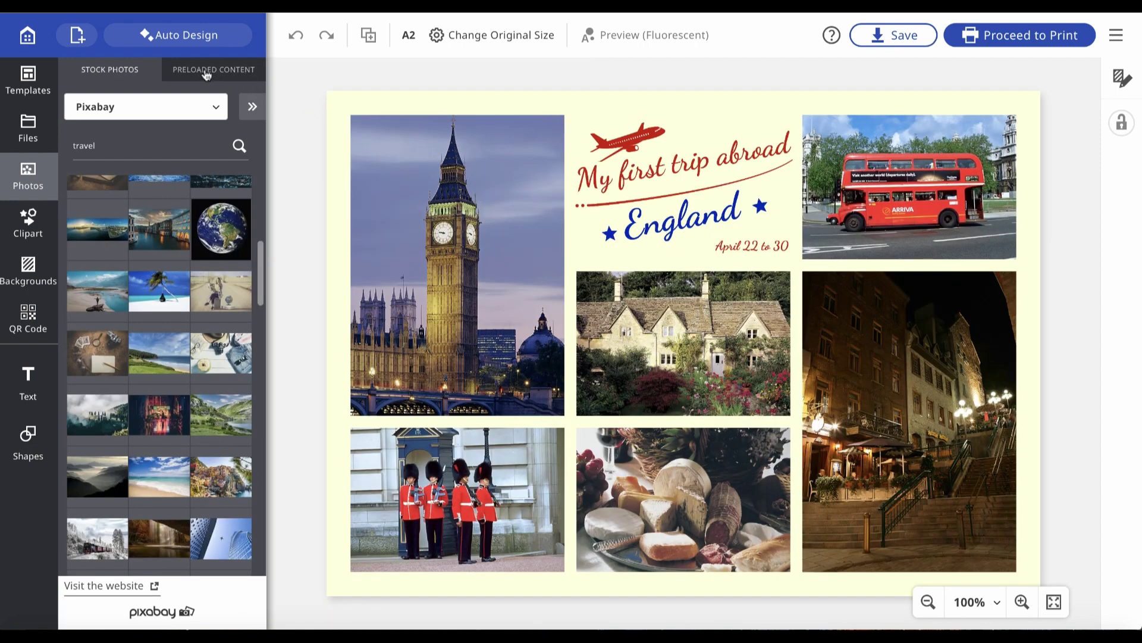
# Step: Switch to Preloaded Content and keep the Scenery category after viewing the category list
pyautogui.click(205, 71)
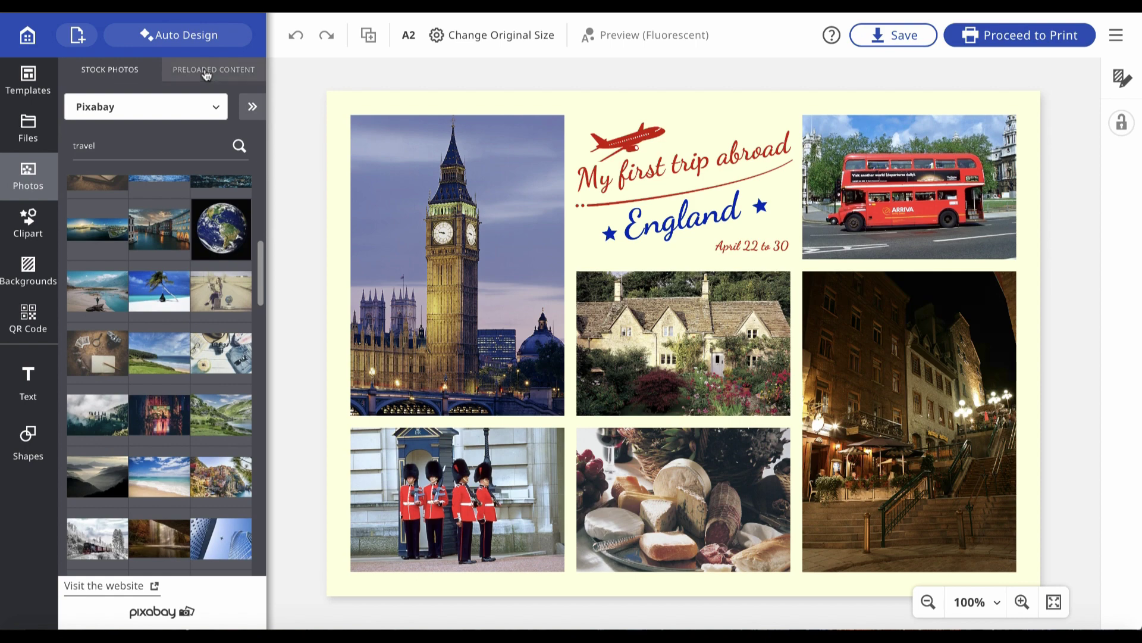
pyautogui.click(219, 107)
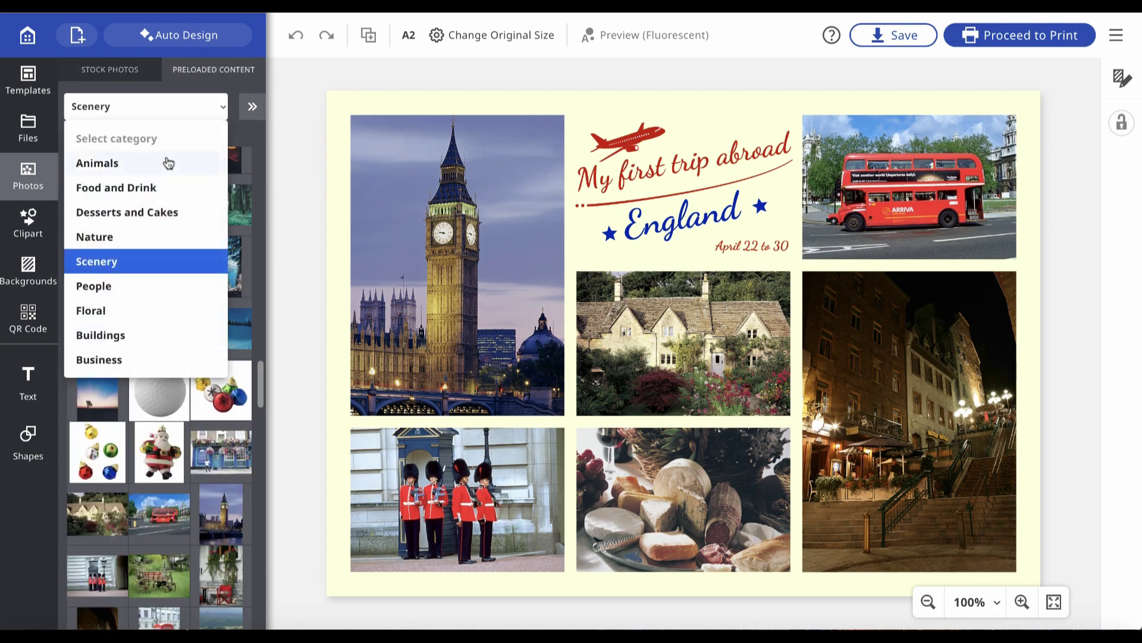
pyautogui.click(138, 261)
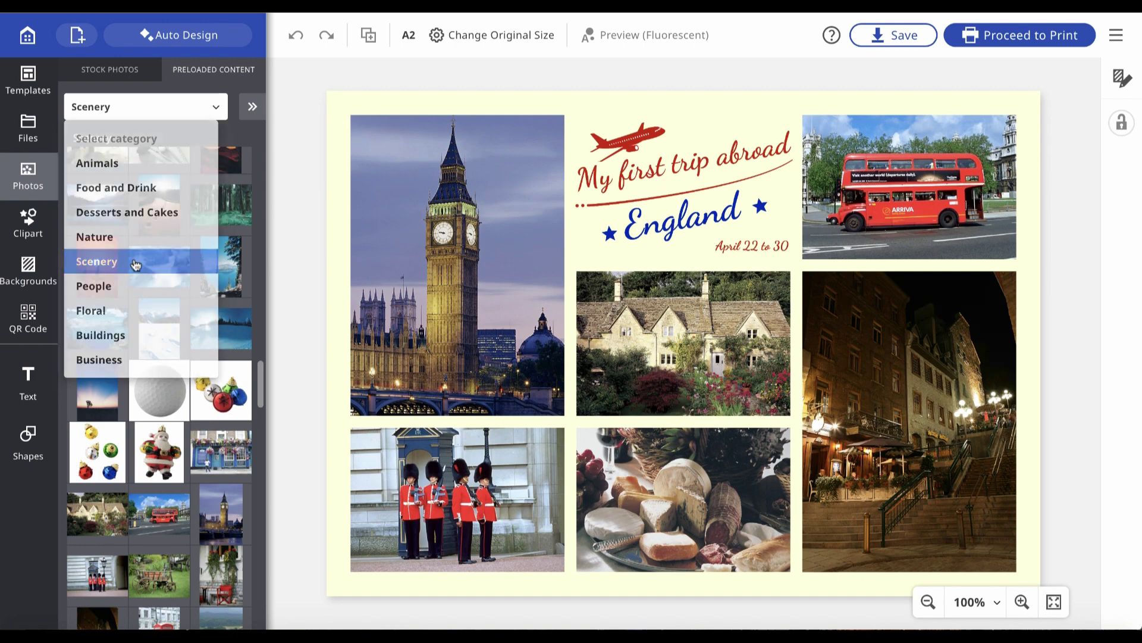